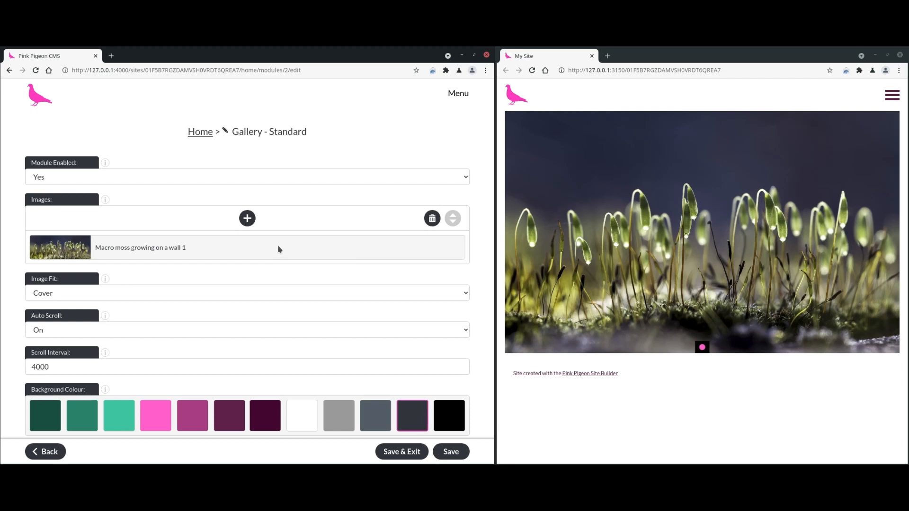
Add the mushroom image 0008_9.jpg to the gallery, save, and switch between both slides in the site preview
left_click(247, 219)
left_click(139, 354)
left_click(283, 299)
left_click(370, 410)
left_click(450, 451)
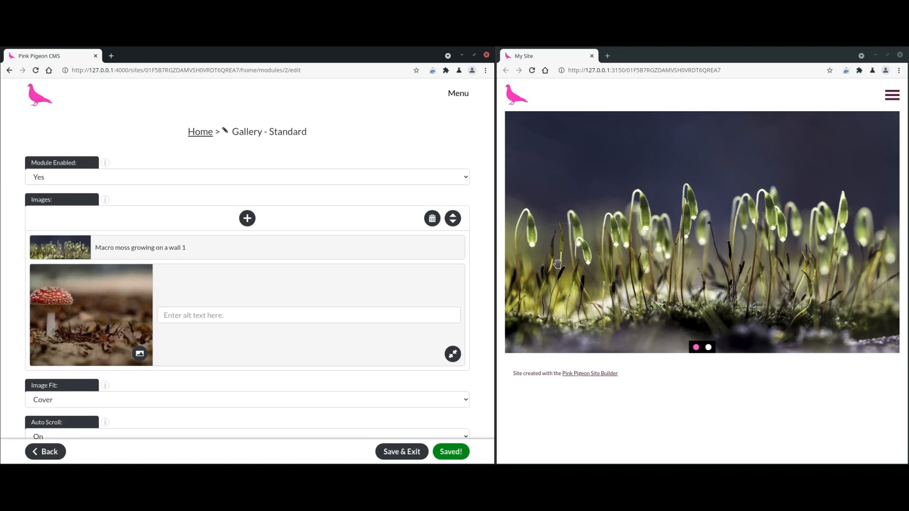
left_click(709, 348)
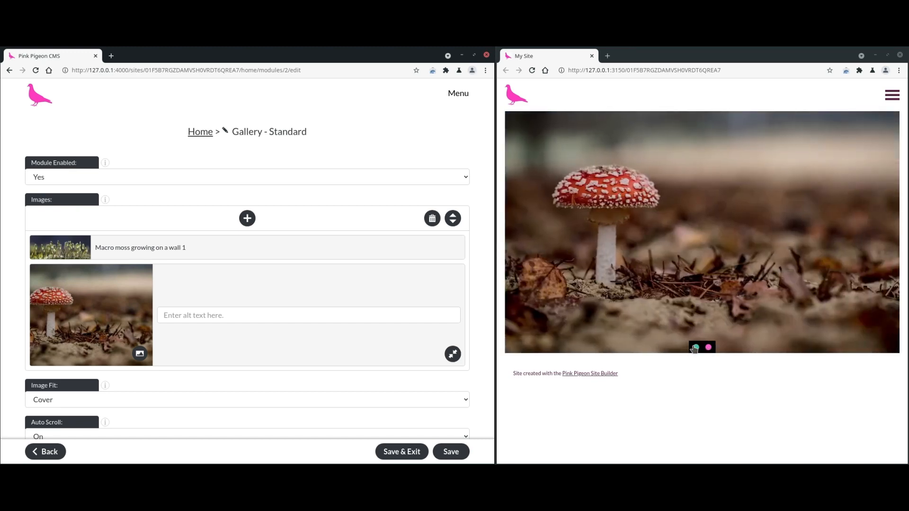
left_click(697, 348)
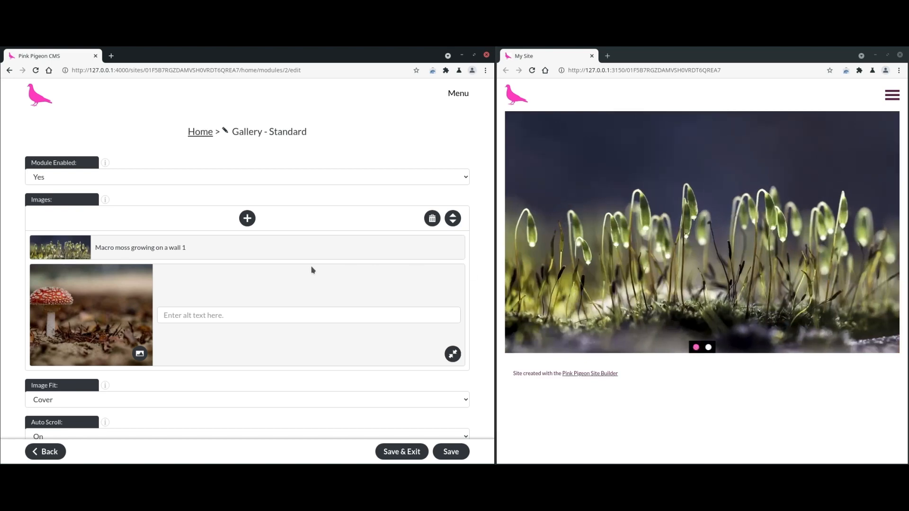
Add the moss image 0009_10.jpg as the third gallery image and save the module
left_click(247, 219)
left_click(140, 382)
left_click(213, 303)
left_click(368, 411)
left_click(450, 452)
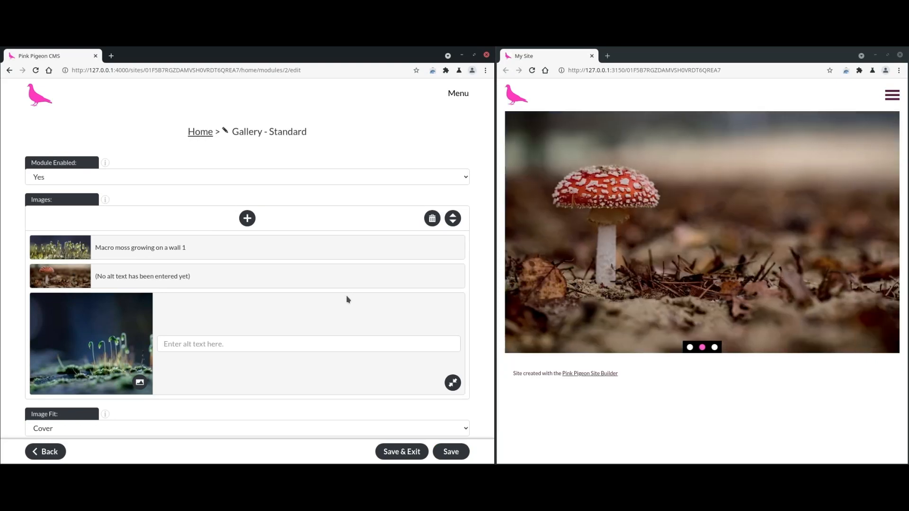
Give the mushroom image the alt text "A picture of a mushroom"
left_click(291, 284)
type("Mushroom")
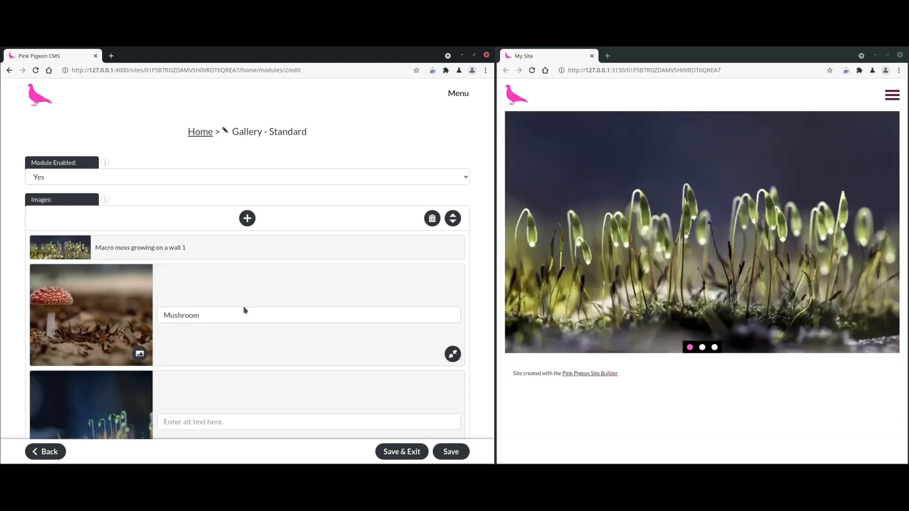
scroll(244, 311, "down", 3)
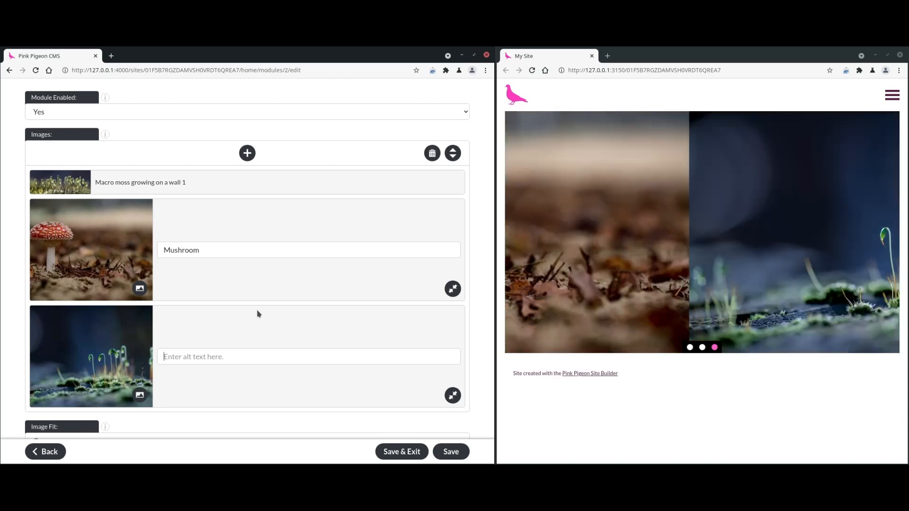
left_click(203, 250)
double_click(203, 250)
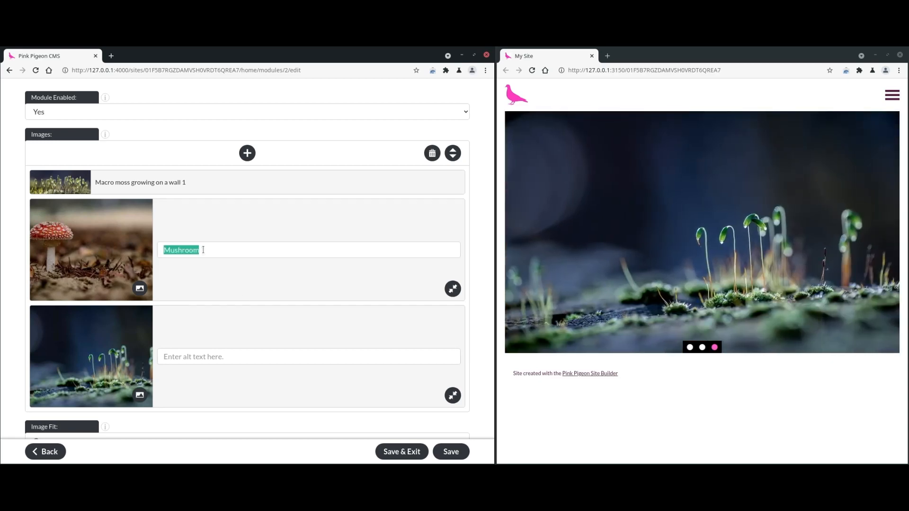
key("Home")
type("A ")
type("picture of a")
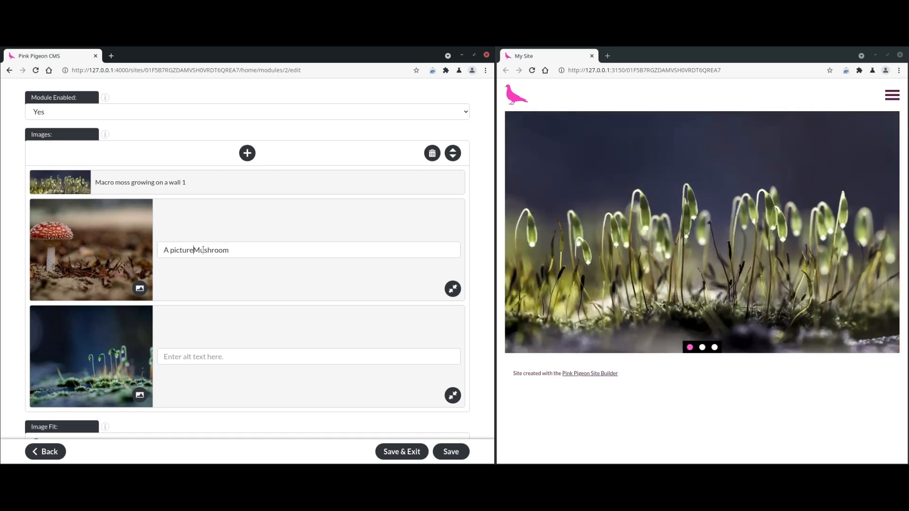
key("Delete")
type("m")
Give the third gallery image the alt text "A macro image of moss" and save the module
left_click(217, 356)
type("A macro image of mos")
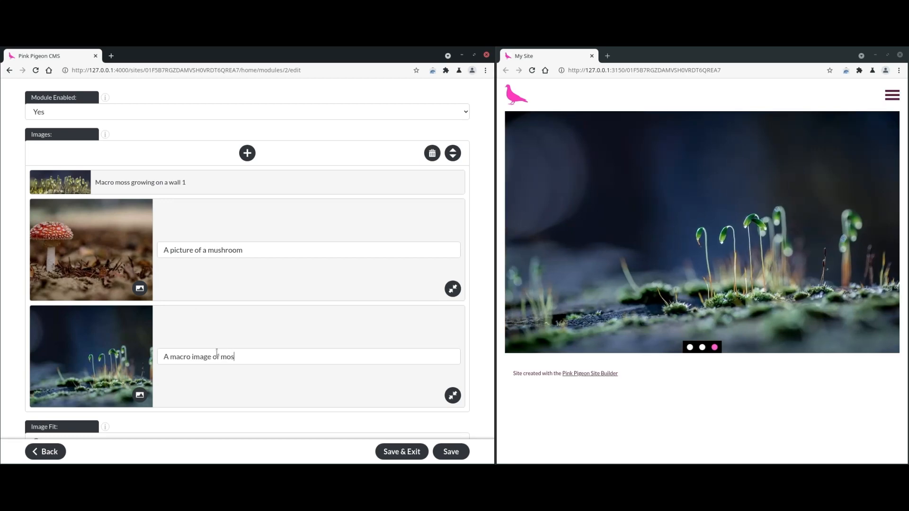
left_click(451, 452)
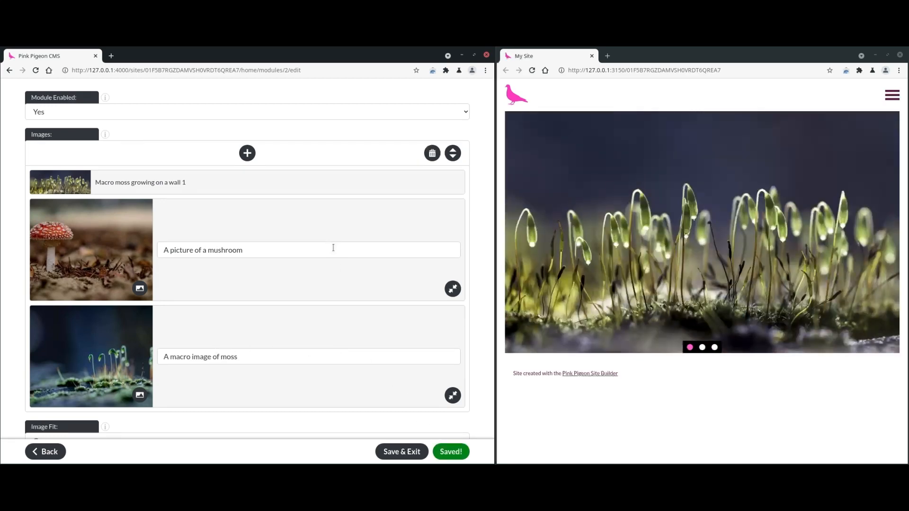
Set the gallery's Image Fit to Scale-down and save the module
scroll(333, 248, "down", 5)
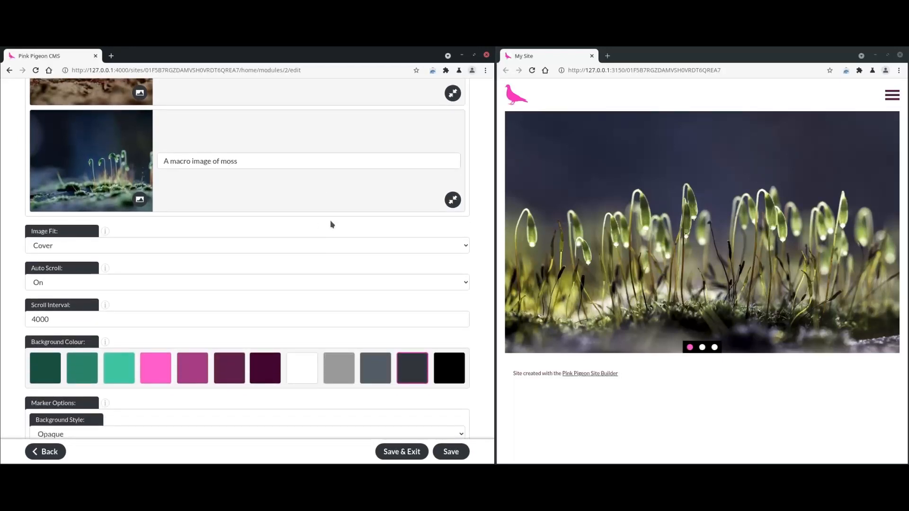
scroll(327, 216, "down", 1)
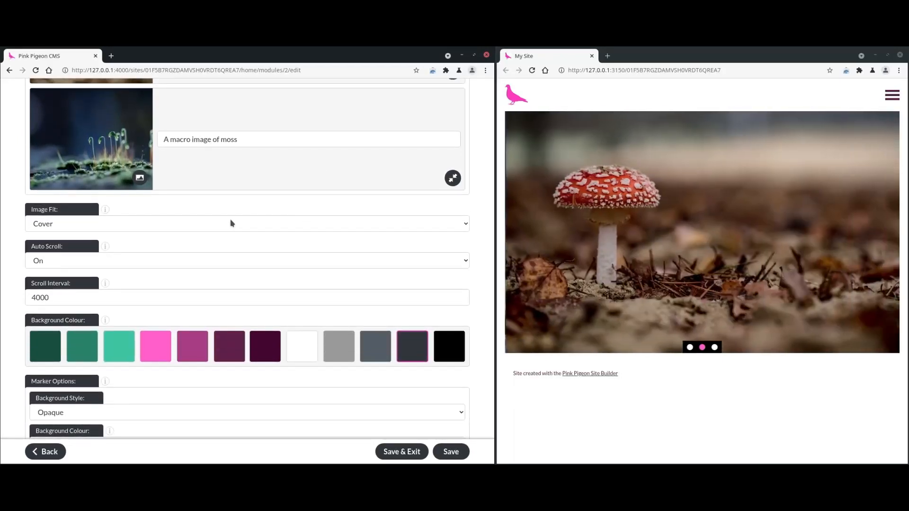
left_click(231, 220)
left_click(224, 243)
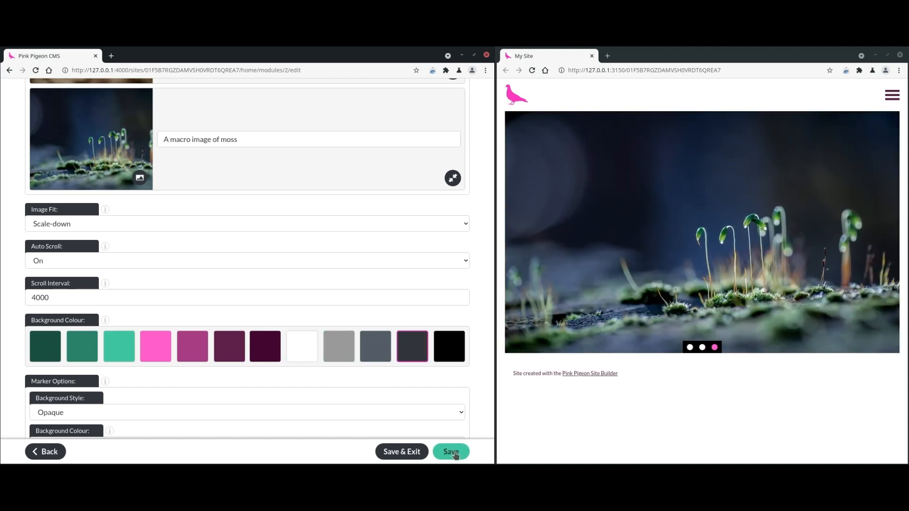
left_click(453, 453)
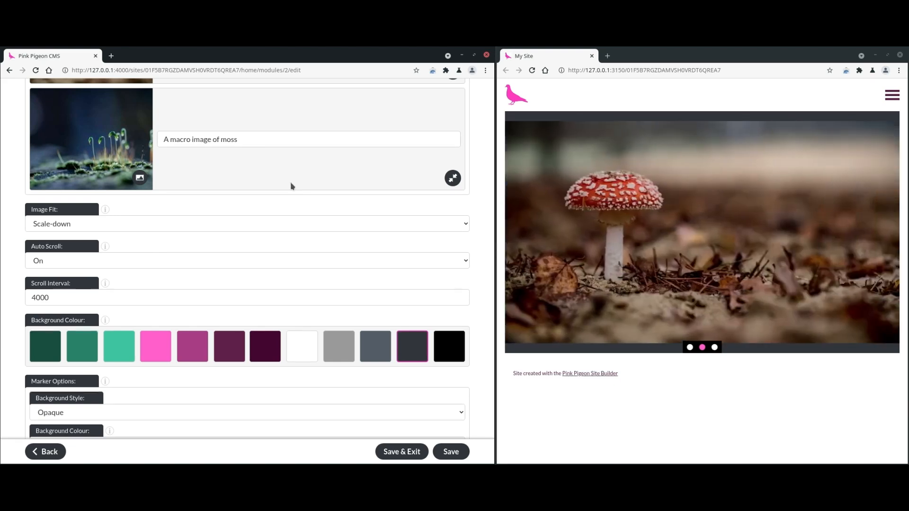
Add ExampleLogo.png as the fourth gallery image, save, and advance the site preview to the logo slide
scroll(312, 185, "up", 5)
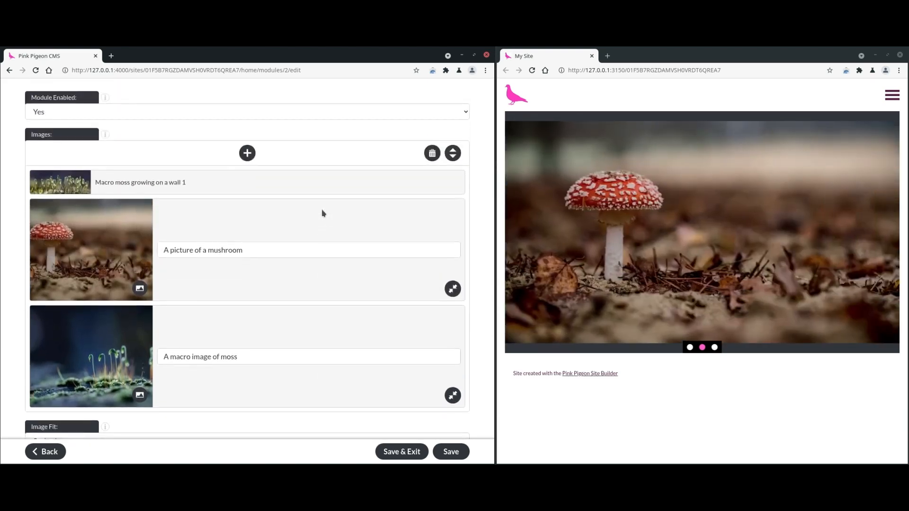
left_click(248, 157)
left_click(140, 346)
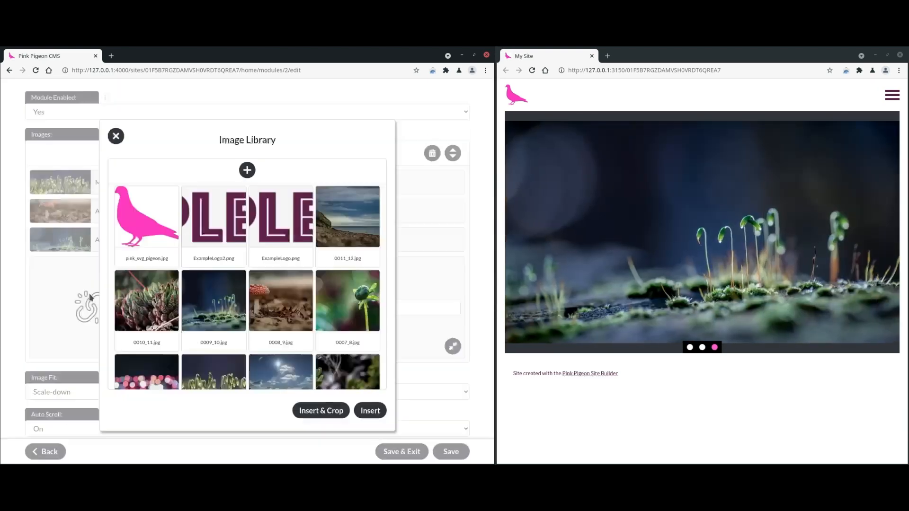
scroll(282, 268, "down", 3)
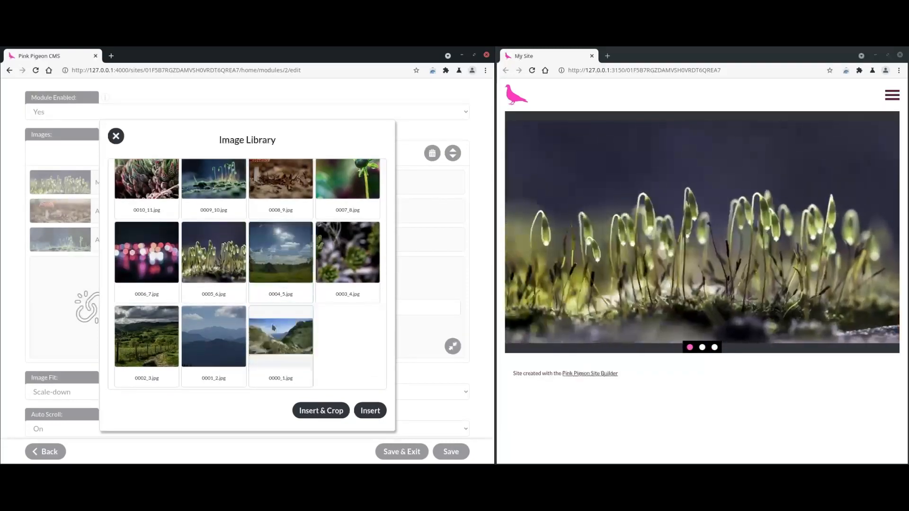
scroll(277, 327, "up", 3)
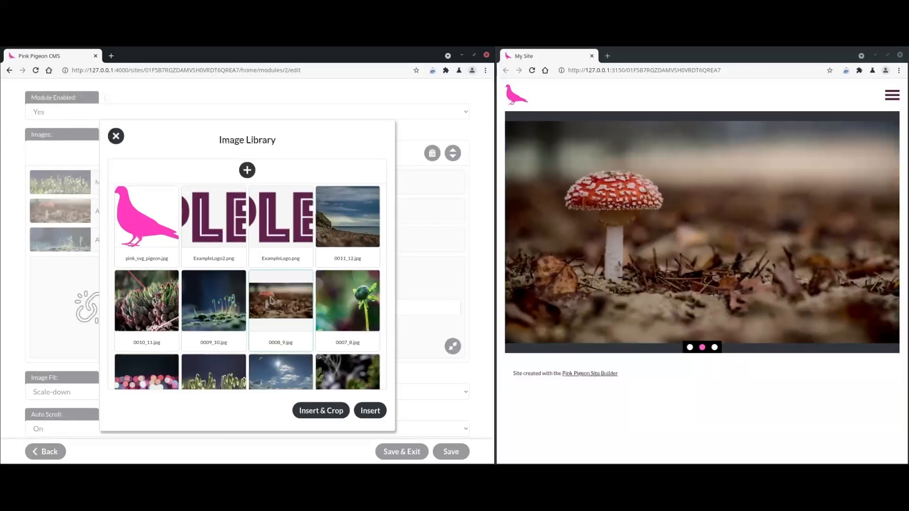
left_click(281, 222)
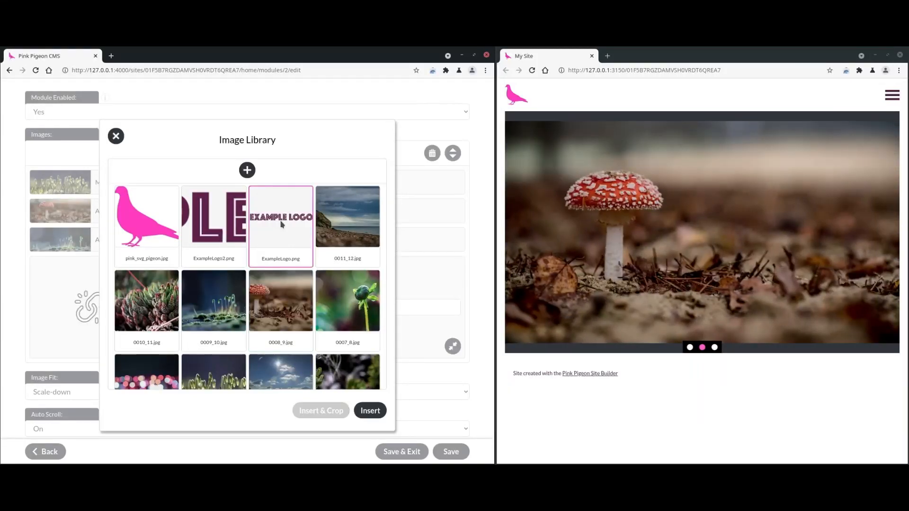
left_click(370, 410)
left_click(451, 452)
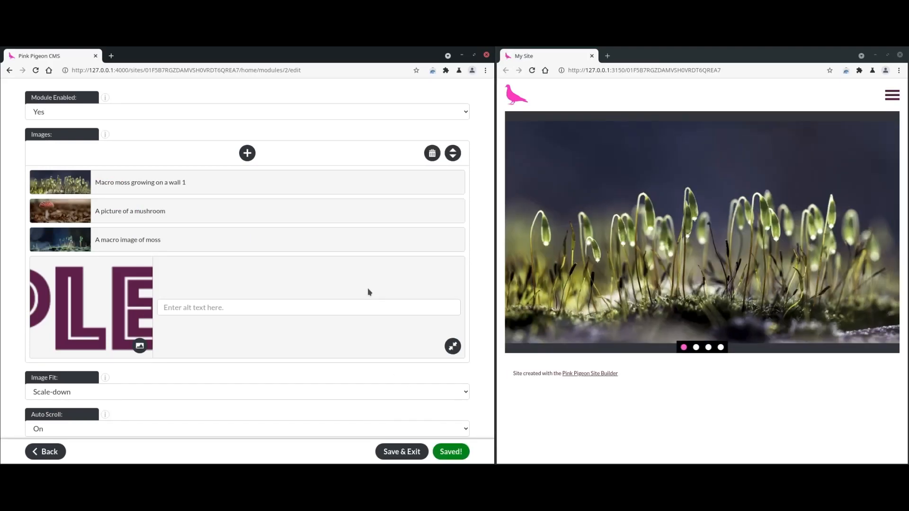
left_click_drag(752, 236, 623, 226)
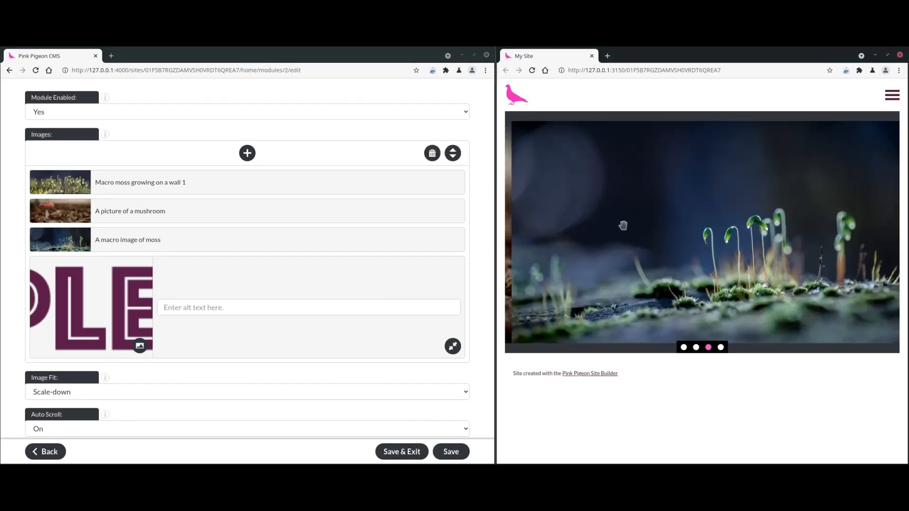
left_click_drag(794, 230, 623, 228)
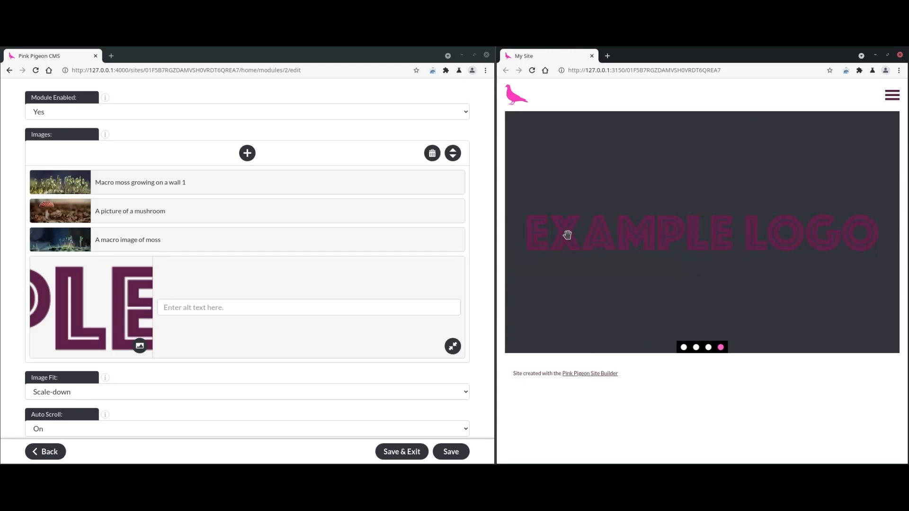
Set the gallery's Image Fit to Cover and save the module
left_click(235, 226)
scroll(233, 222, "down", 3)
scroll(229, 257, "up", 1)
left_click(218, 307)
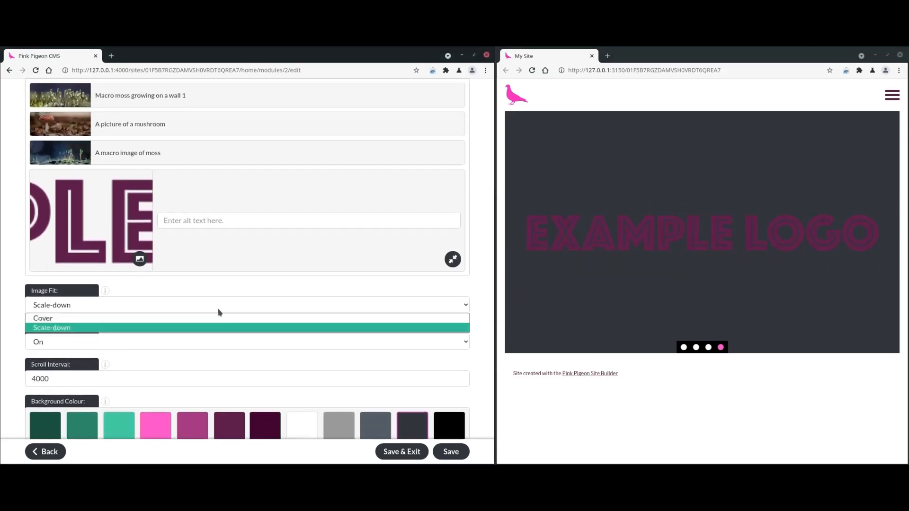
left_click(216, 321)
left_click(451, 452)
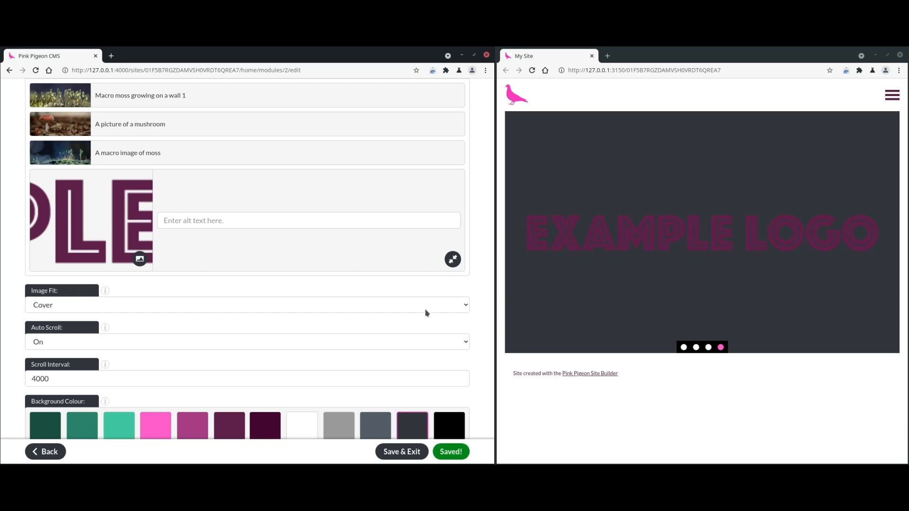
Swipe forwards and backwards through the gallery slides in the site preview to examine how the images fit
left_click_drag(799, 215, 636, 218)
left_click_drag(779, 205, 635, 223)
left_click_drag(723, 213, 646, 209)
left_click_drag(595, 250, 727, 247)
left_click_drag(629, 261, 736, 245)
left_click_drag(638, 246, 684, 244)
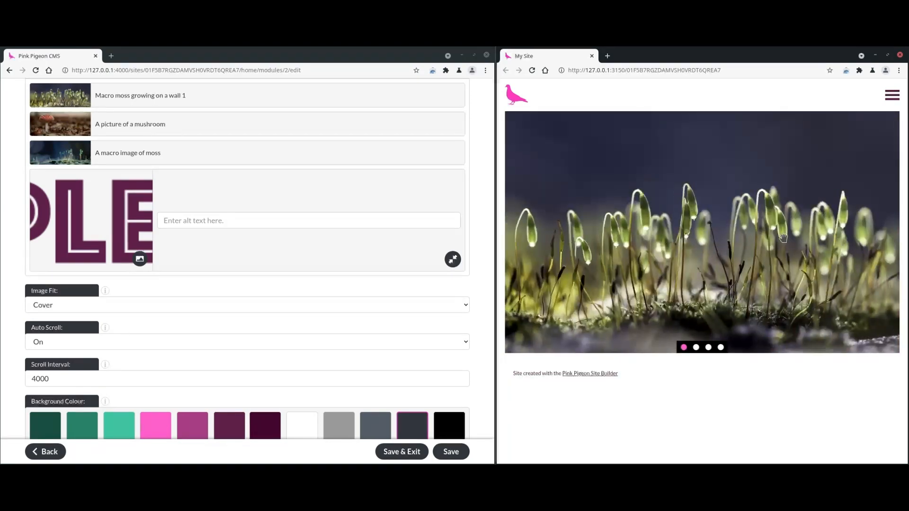
left_click_drag(805, 235, 590, 227)
left_click_drag(722, 223, 630, 244)
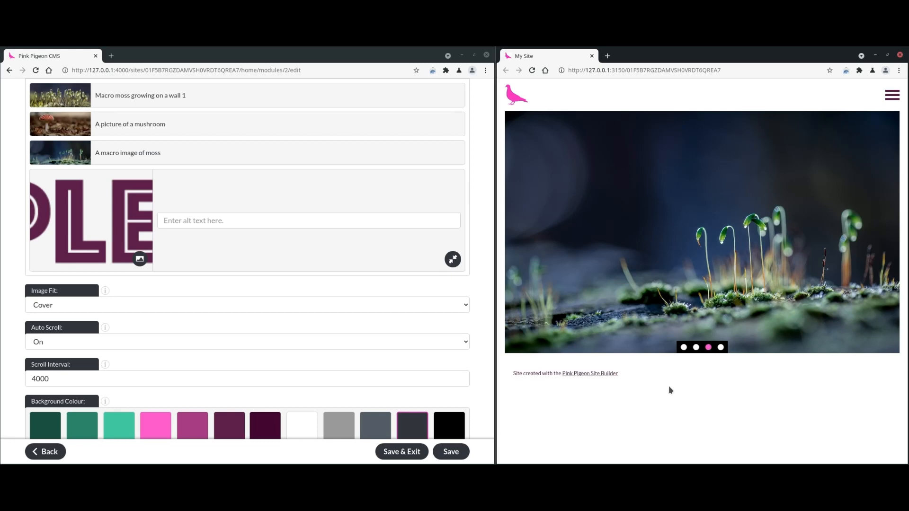
Turn the gallery's Auto Scroll off and save the module
scroll(300, 298, "down", 3)
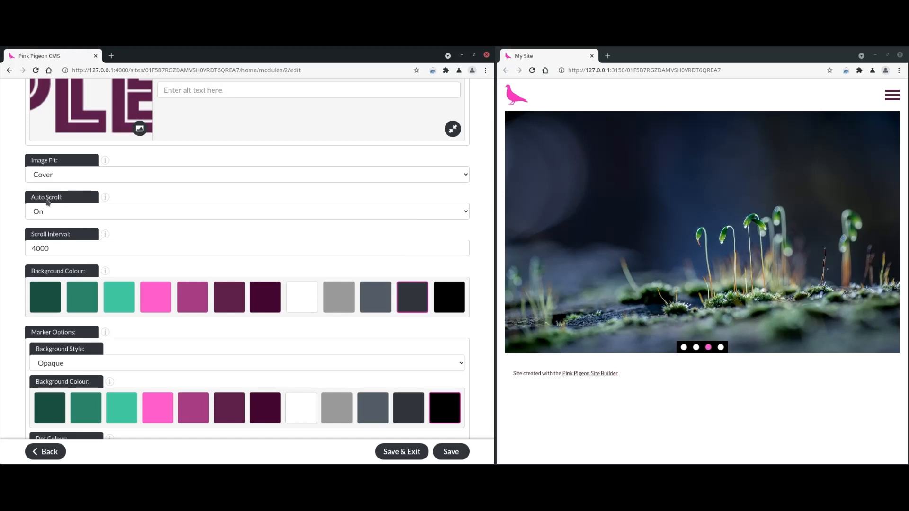
left_click(85, 216)
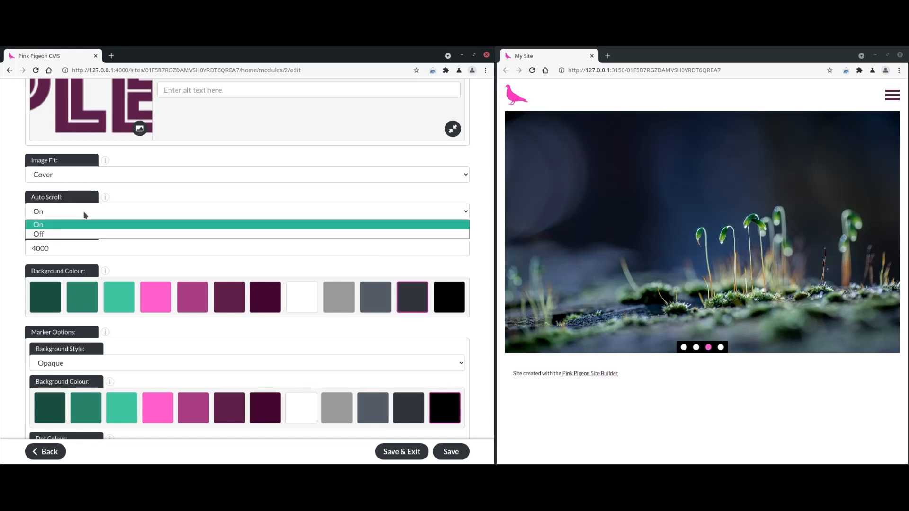
left_click(86, 234)
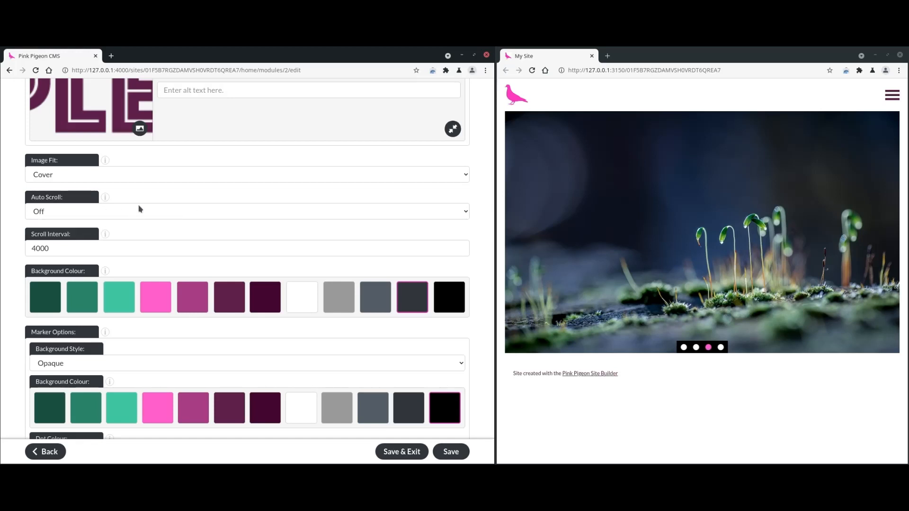
scroll(14, 199, "down", 1)
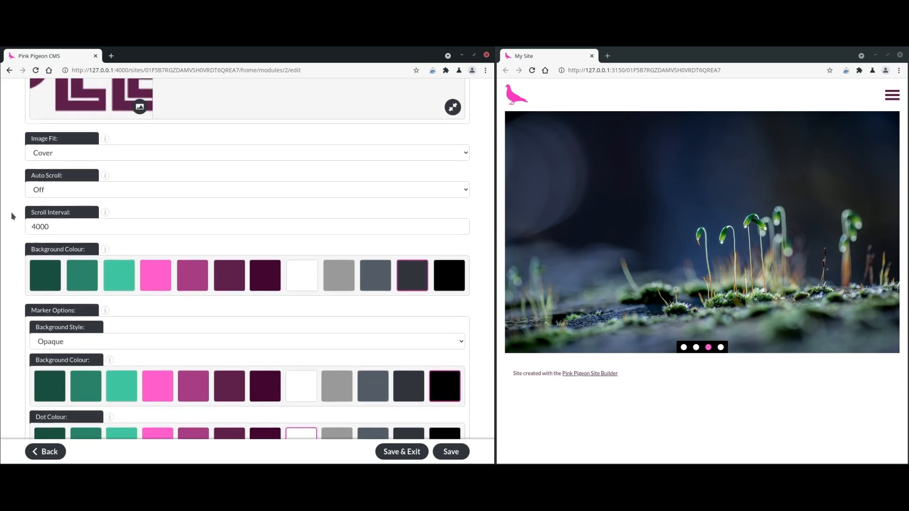
left_click_drag(58, 225, 25, 226)
left_click(61, 226)
left_click(448, 451)
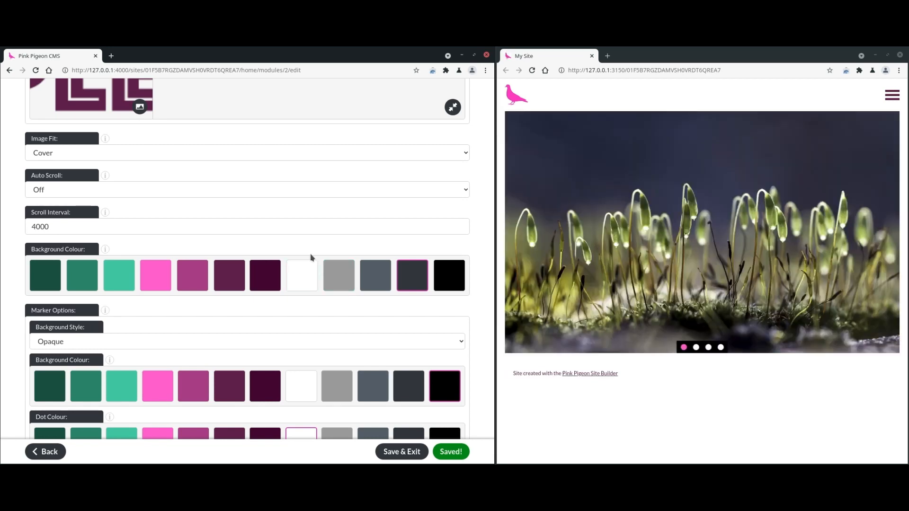
Set the Background Style in the Marker Options to Transparent and save the module
scroll(307, 264, "down", 3)
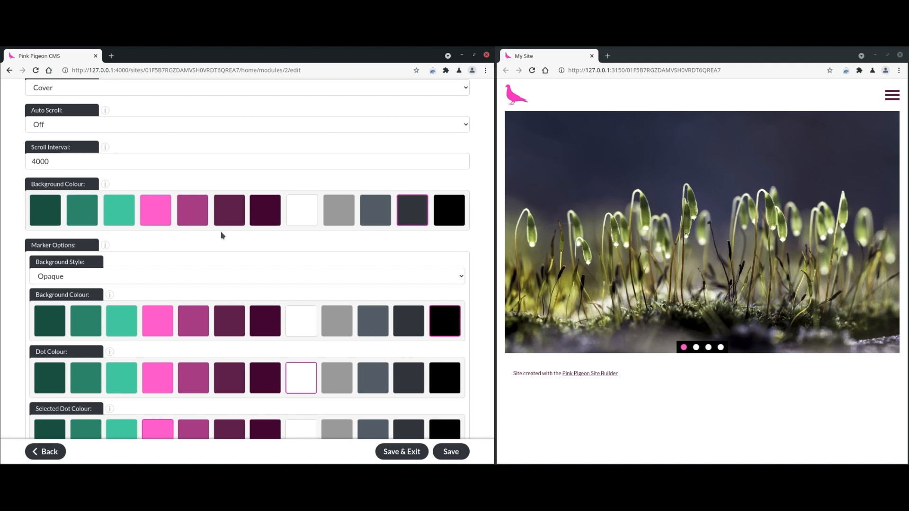
scroll(220, 236, "down", 4)
scroll(212, 251, "down", 2)
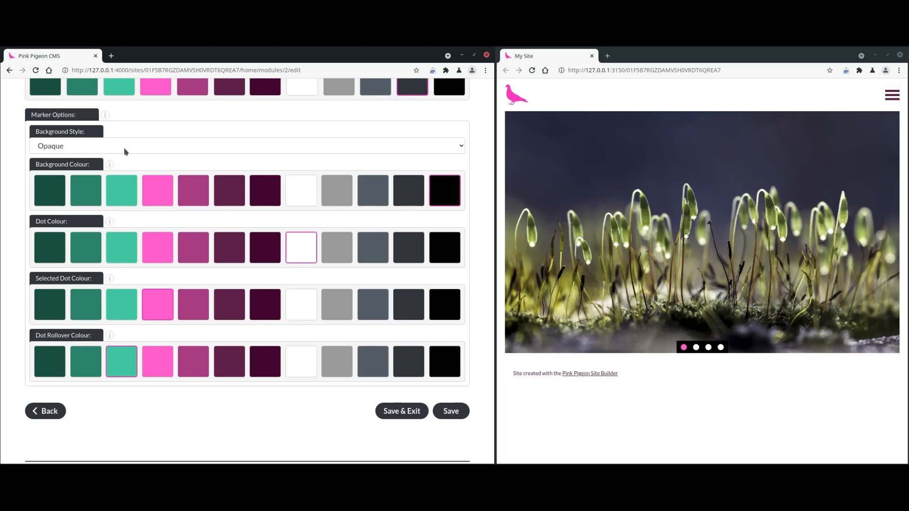
left_click(270, 145)
left_click(268, 161)
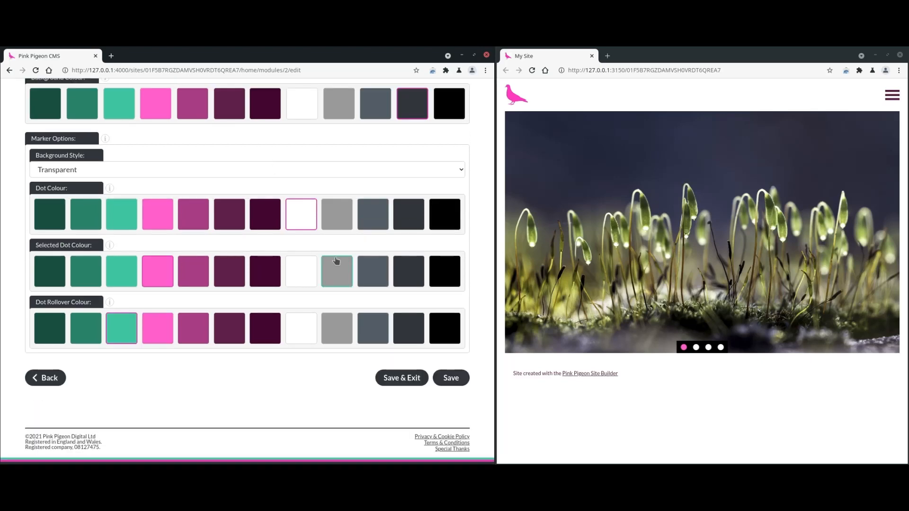
left_click(451, 378)
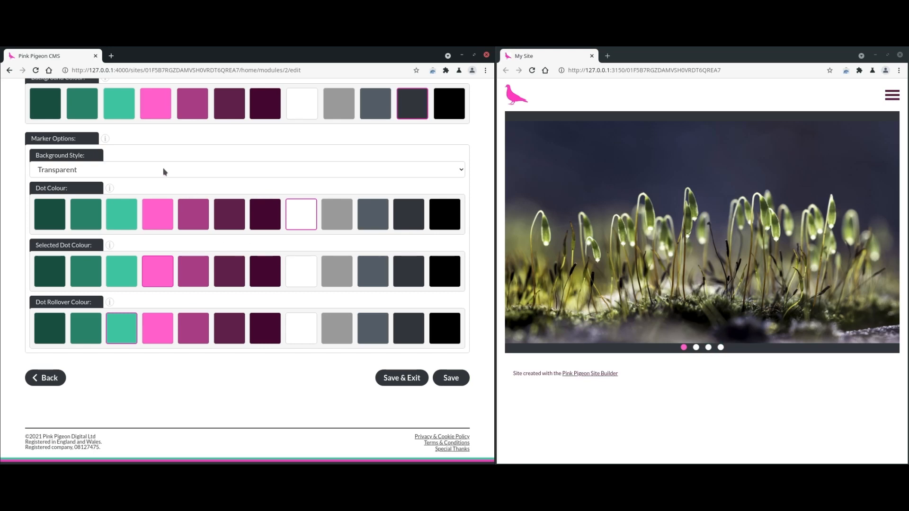
Set the Background Style in the Marker Options to Opaque and save the module
left_click(183, 174)
left_click(175, 195)
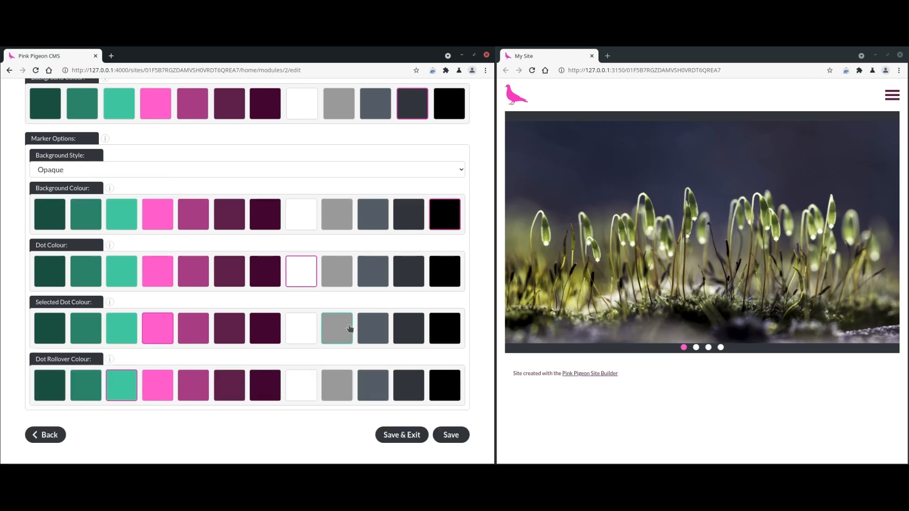
left_click(452, 435)
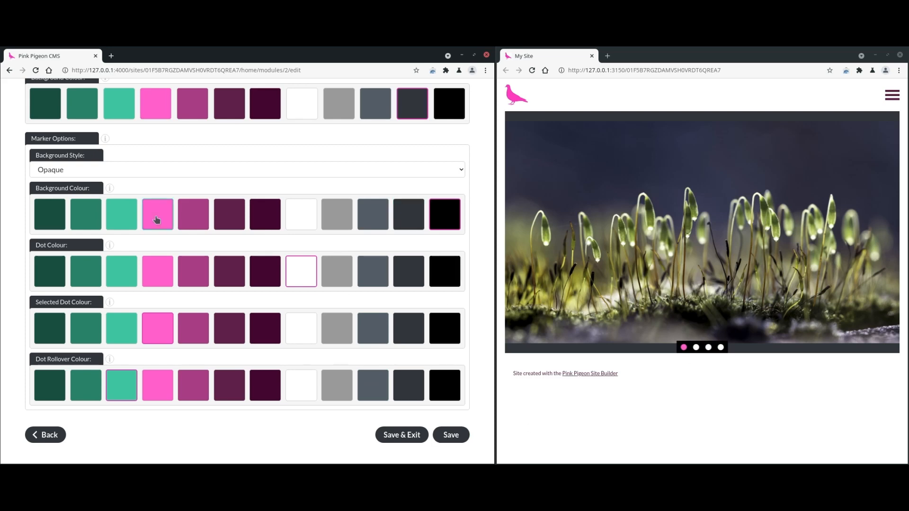
Give the markers a dark plum background colour with the Gradient background style, and save the module
left_click(229, 214)
left_click(116, 175)
left_click(114, 200)
left_click(455, 439)
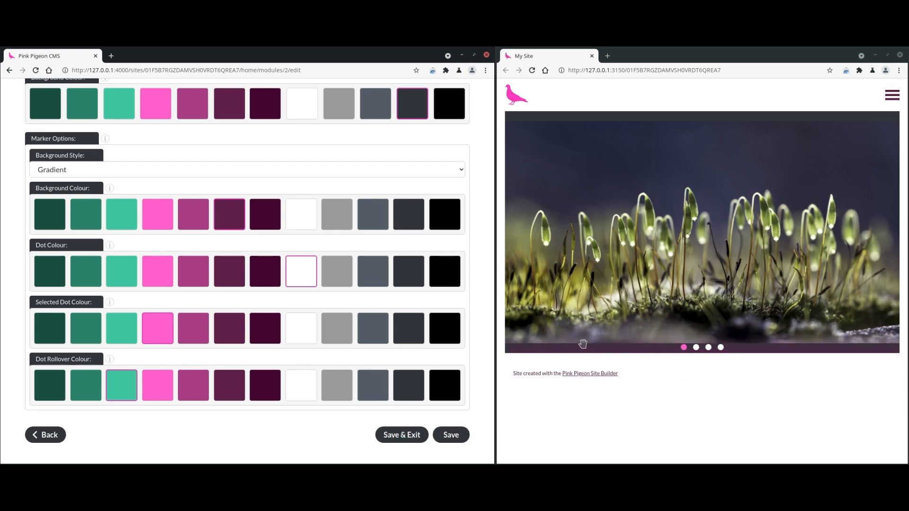
Set the marker background colour to black and the gallery's own Background Colour to white, saving the module after each change
left_click(441, 214)
left_click(451, 435)
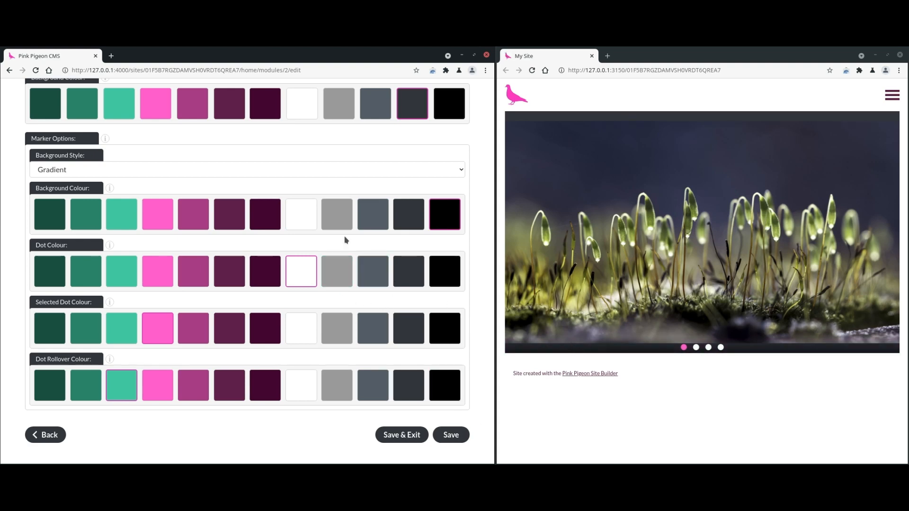
scroll(305, 256, "up", 1)
scroll(307, 267, "up", 2)
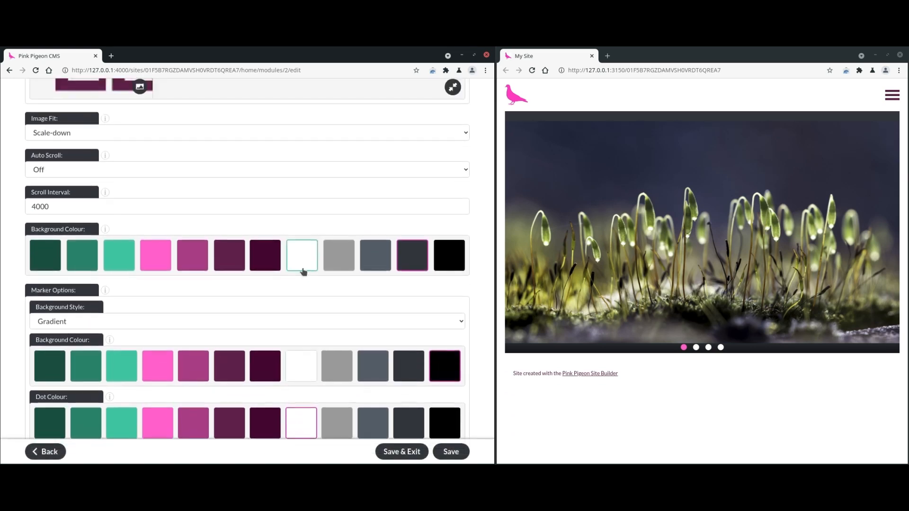
scroll(287, 309, "up", 1)
left_click(305, 298)
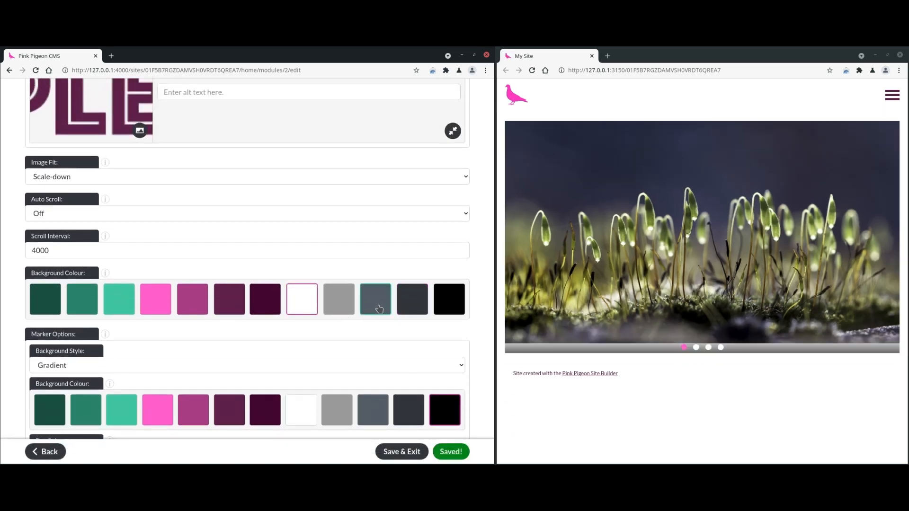
Review the marker dot colour options and switch to the second slide in the site preview to examine the selected and rollover dots
scroll(378, 296, "down", 5)
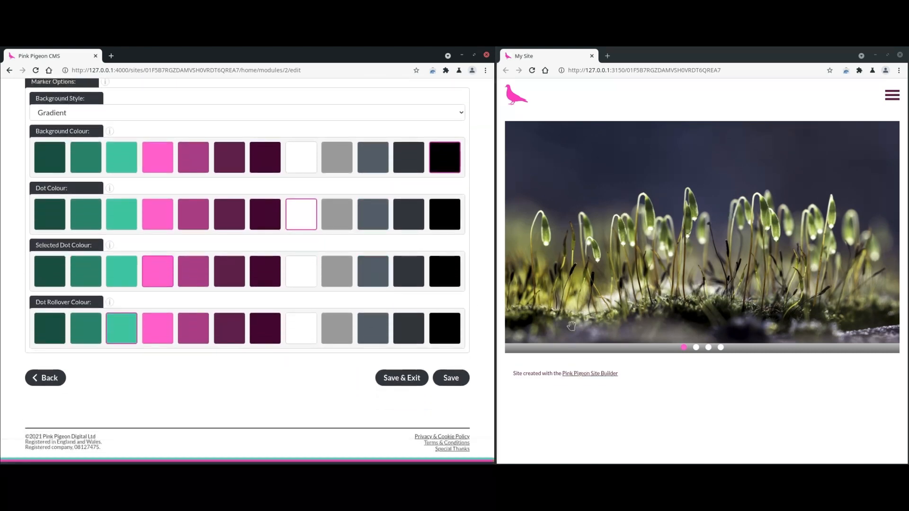
scroll(322, 296, "up", 1)
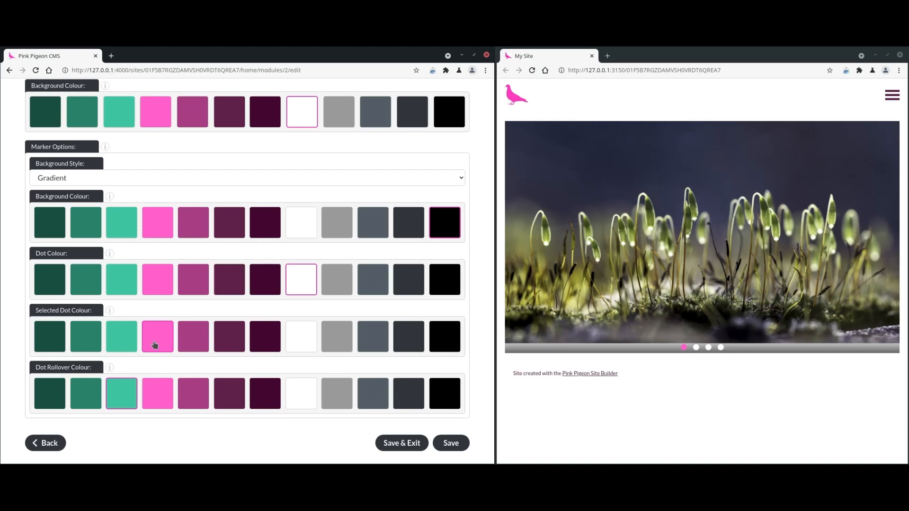
left_click(696, 348)
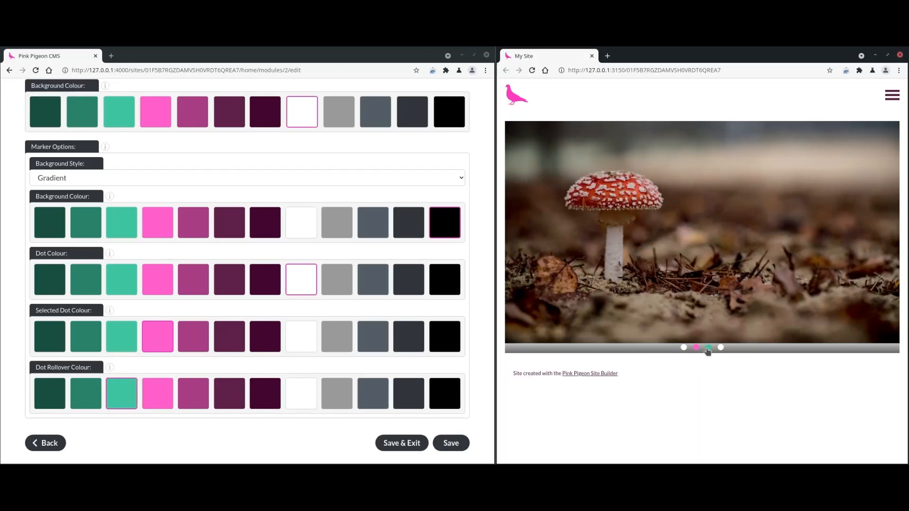
Open the developer tools beside the site preview and narrow the page to examine how the gallery image scales
scroll(289, 373, "up", 15)
key("F12")
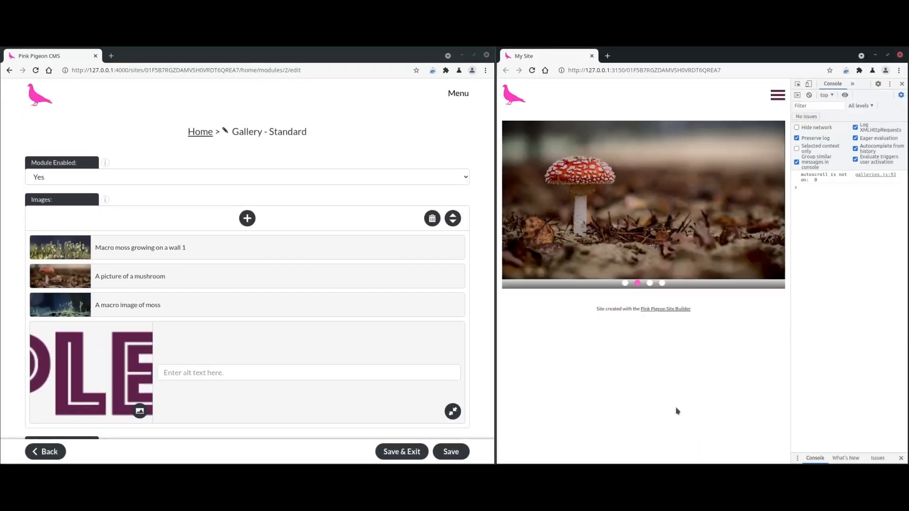
left_click_drag(790, 305, 747, 313)
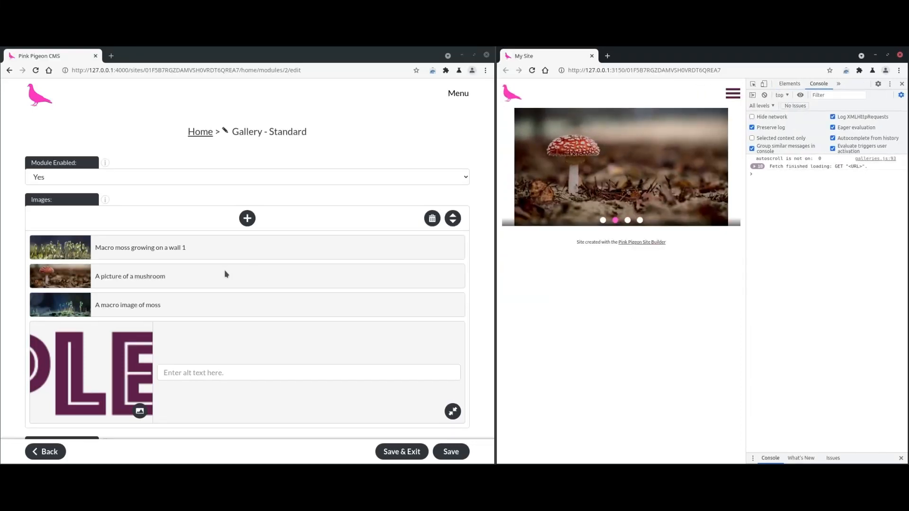
Set the gallery's Image Fit to Cover and save the module
scroll(229, 272, "down", 3)
scroll(229, 274, "up", 1)
left_click(192, 328)
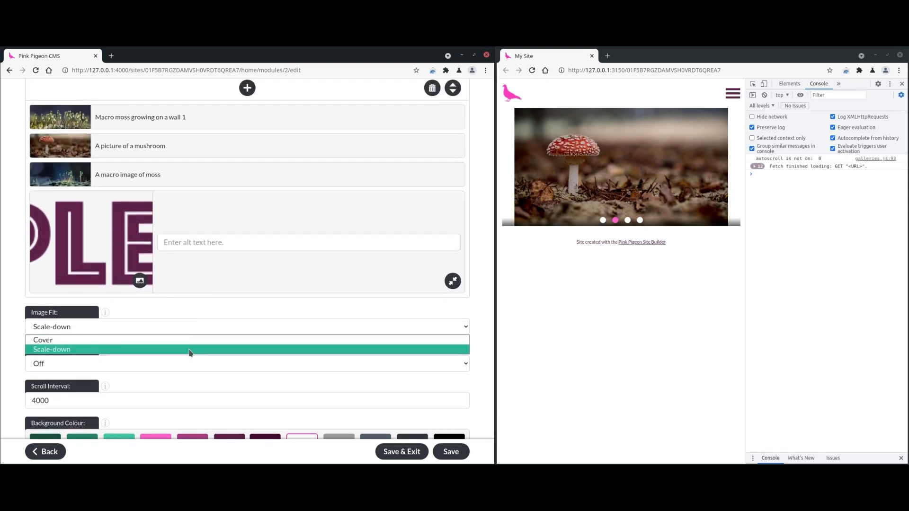
left_click(191, 341)
left_click(456, 449)
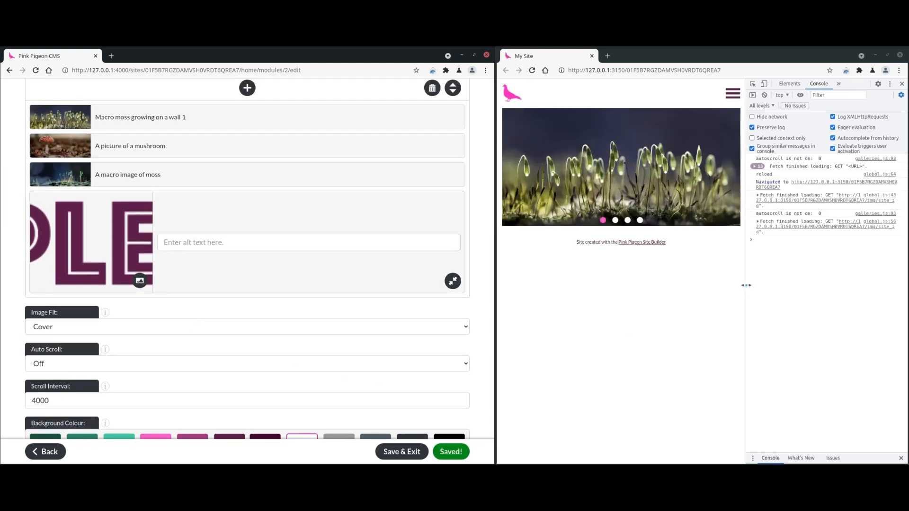
Widen the site preview to examine how the gallery image fills the space, and close the developer tools
left_click_drag(747, 285, 787, 292)
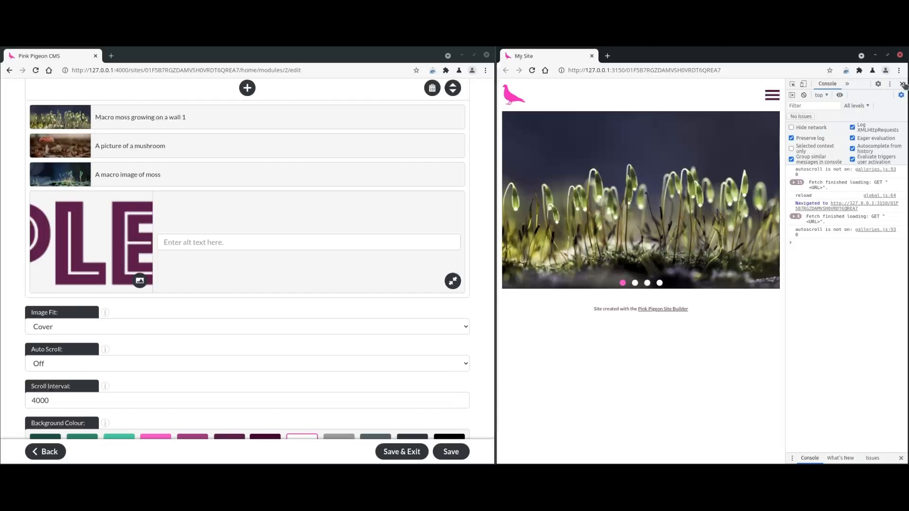
left_click(902, 84)
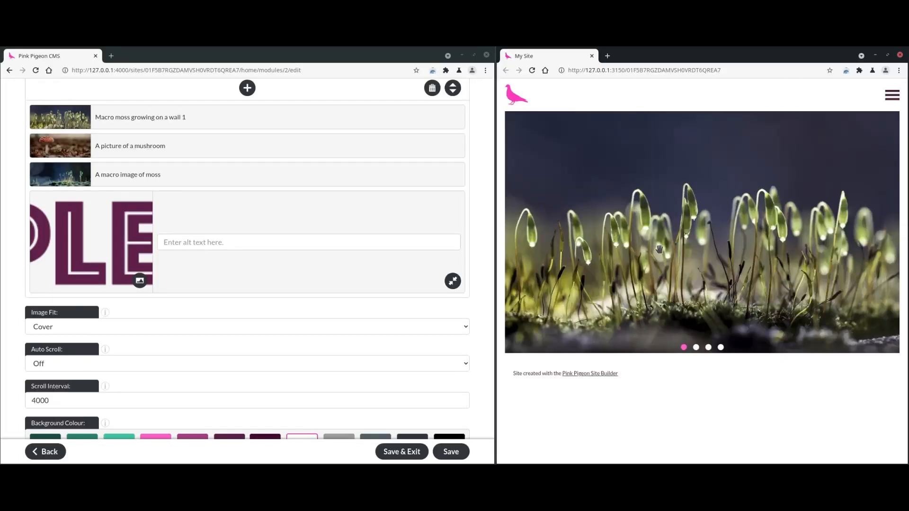